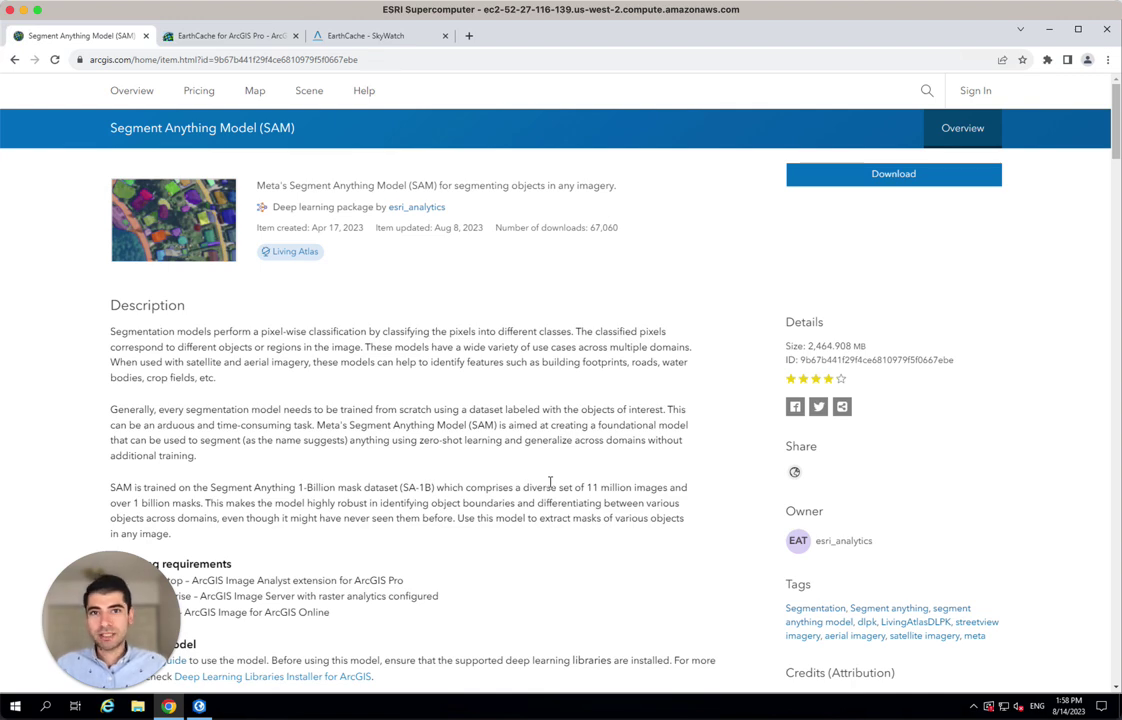
View the EarthCache for ArcGIS Pro marketplace listing and the SkyWatch EarthCache website
left_click(222, 38)
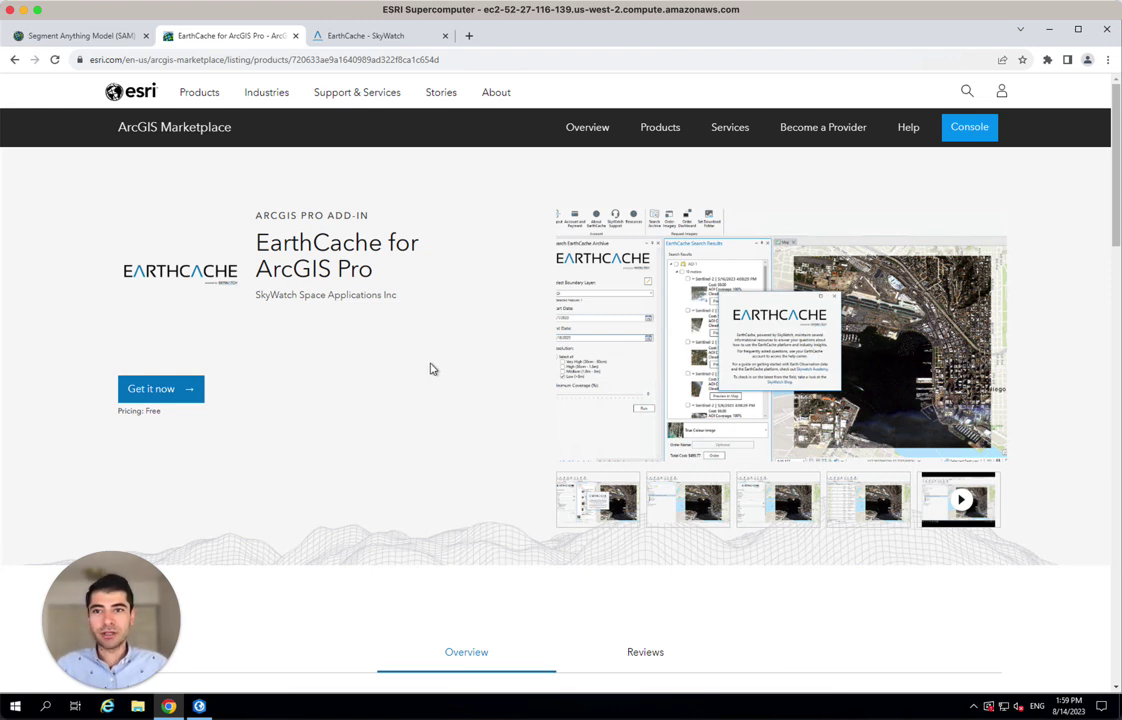
left_click(375, 40)
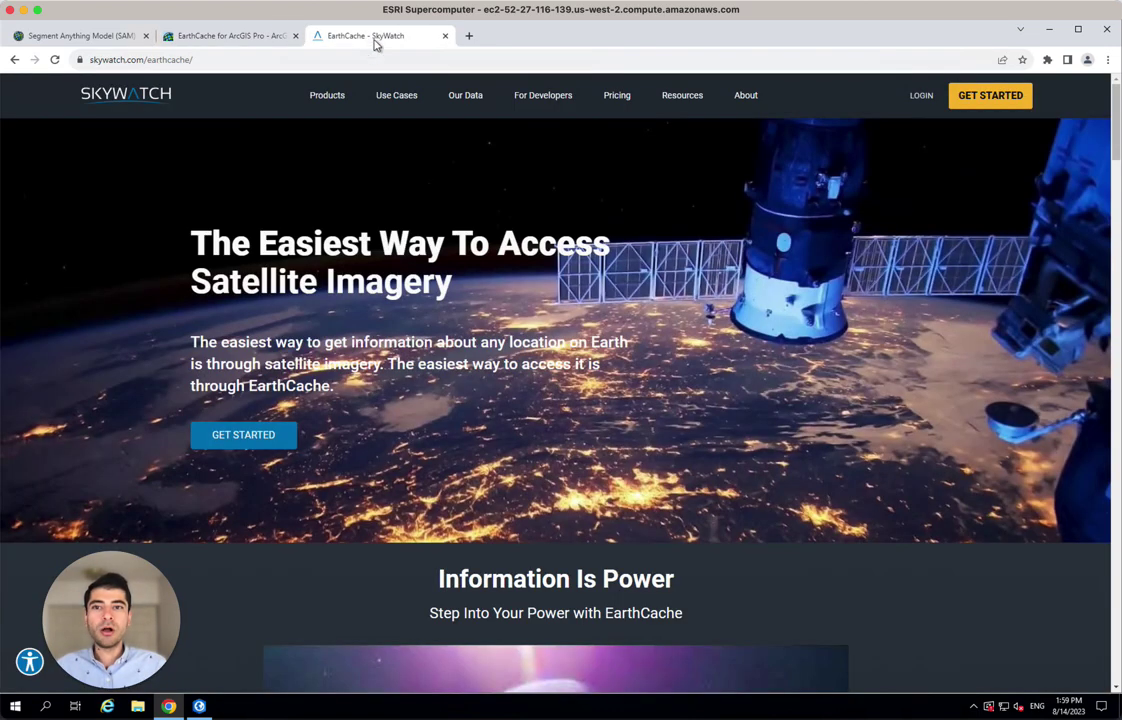
left_click(236, 438)
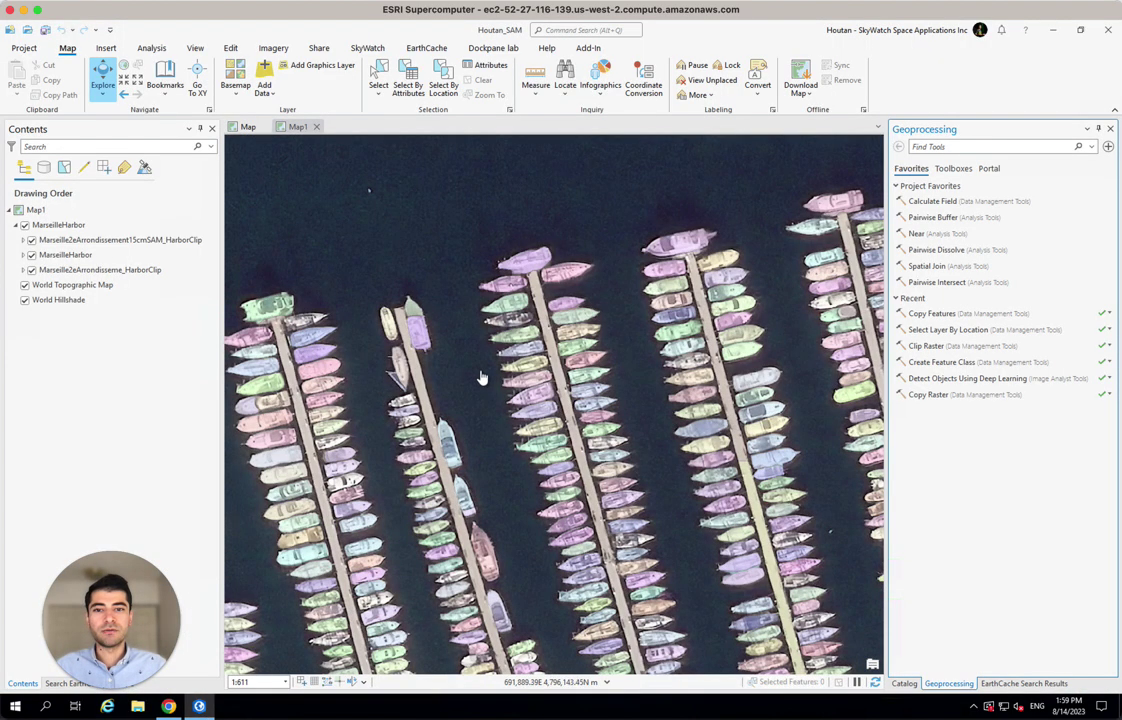
In ArcGIS Pro, switch to the Map view of Marseille and open the EarthCache archive search
left_click(246, 127)
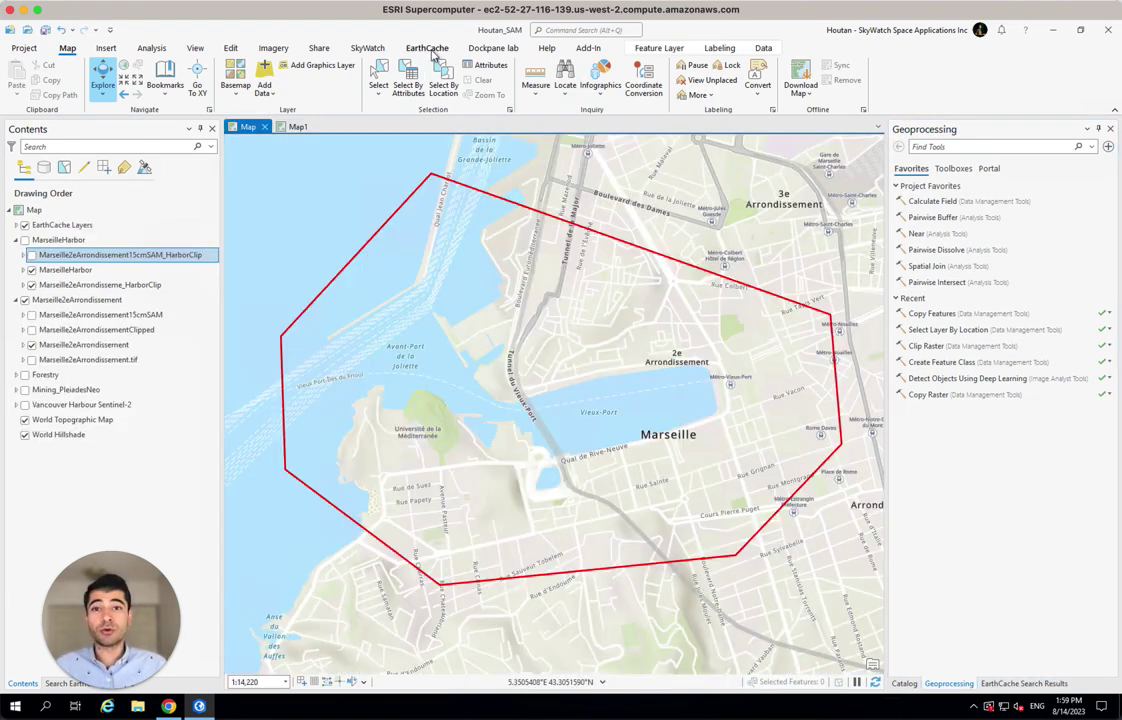
left_click(428, 49)
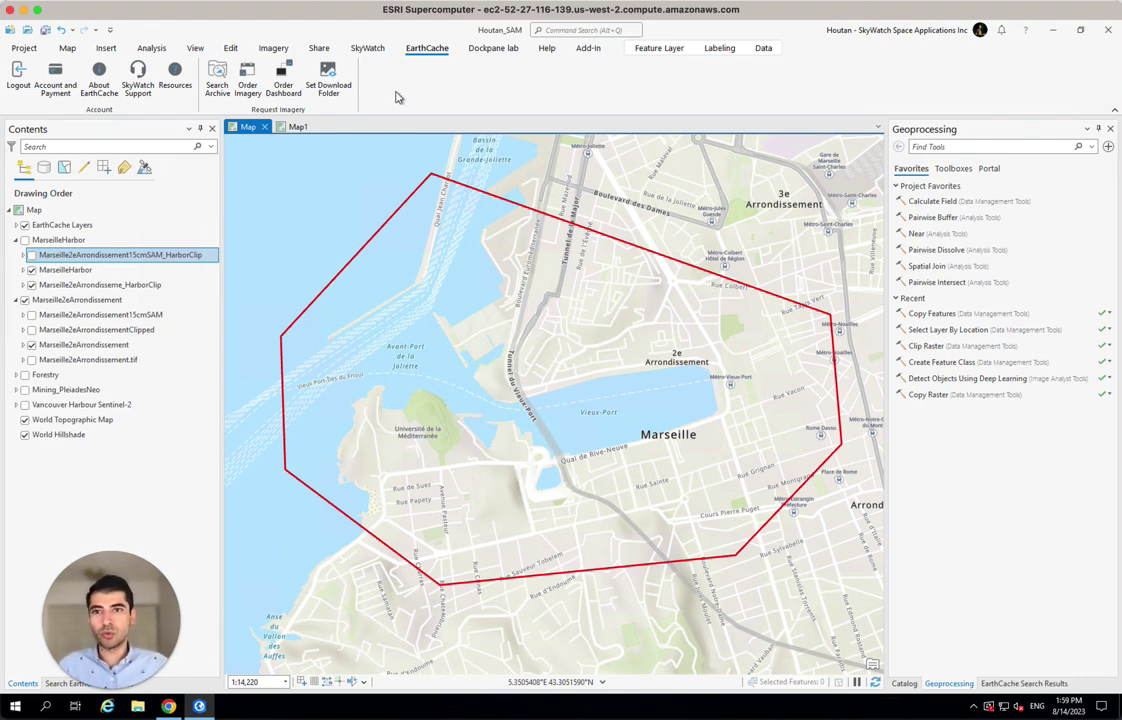
left_click(222, 82)
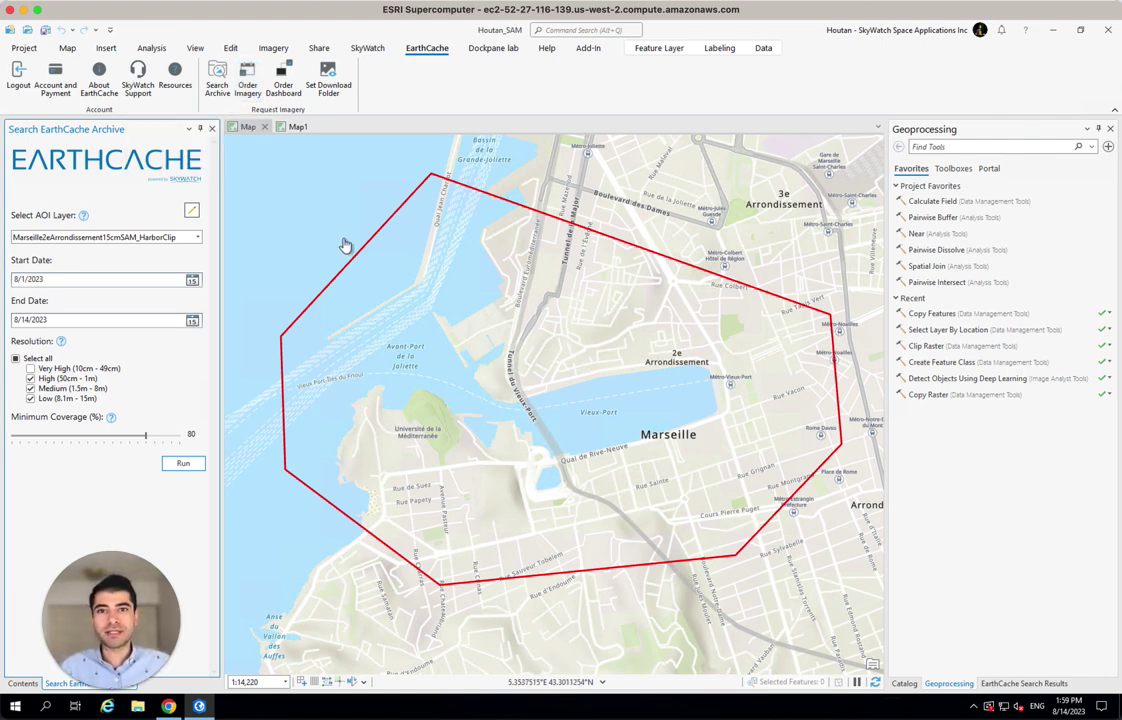
Search the EarthCache archive using Marseille2eArrondissement as the area-of-interest layer
left_click(198, 240)
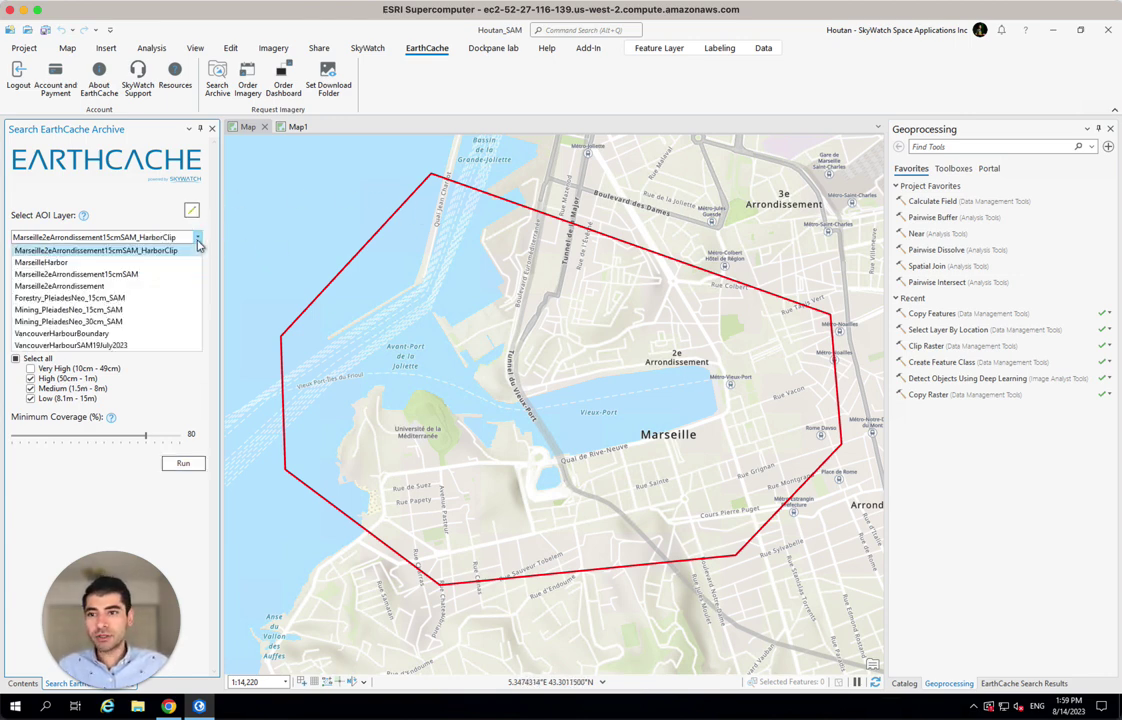
left_click(157, 287)
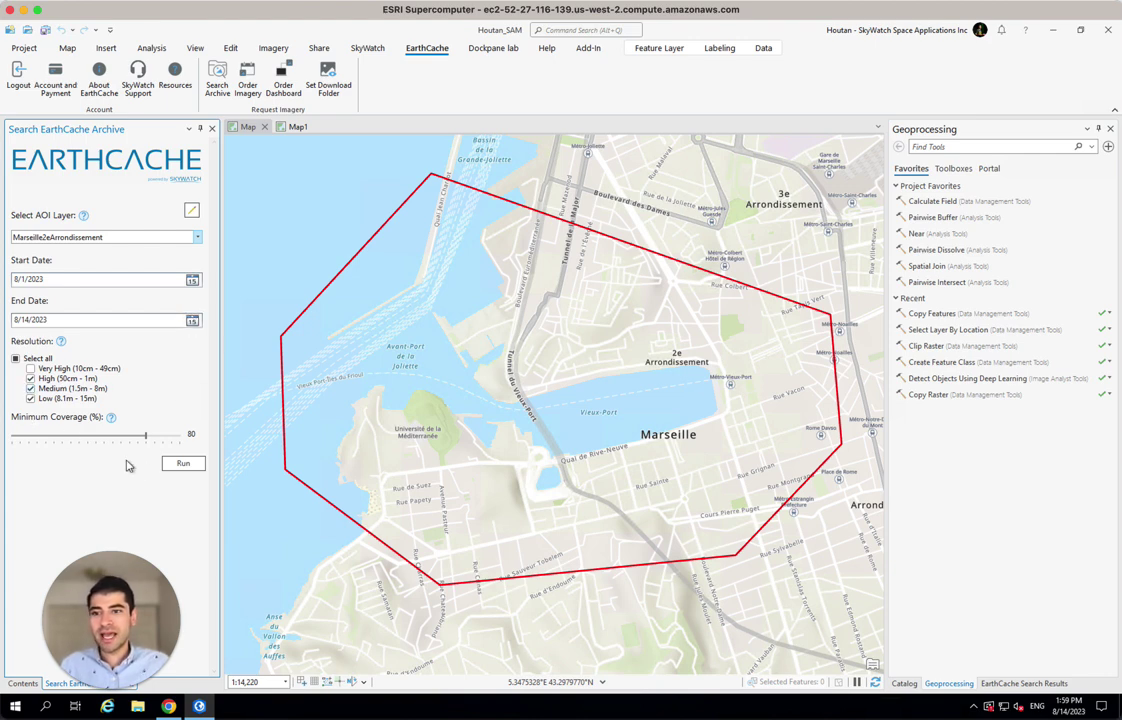
left_click(175, 466)
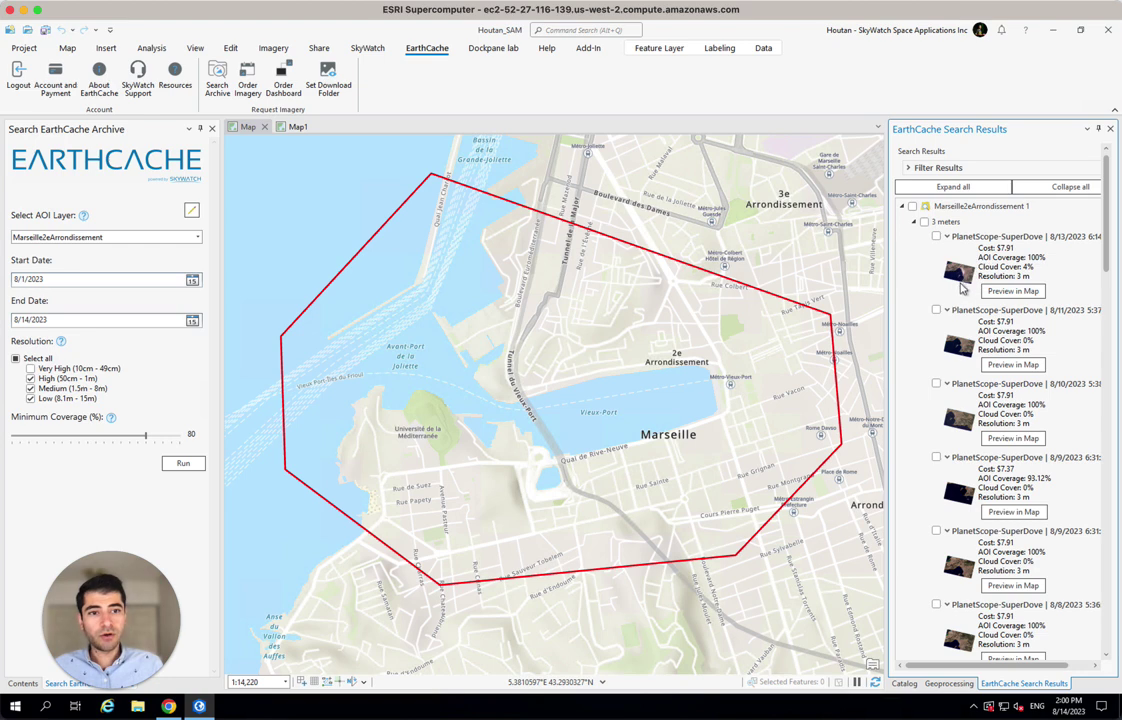
mouse_move(962, 288)
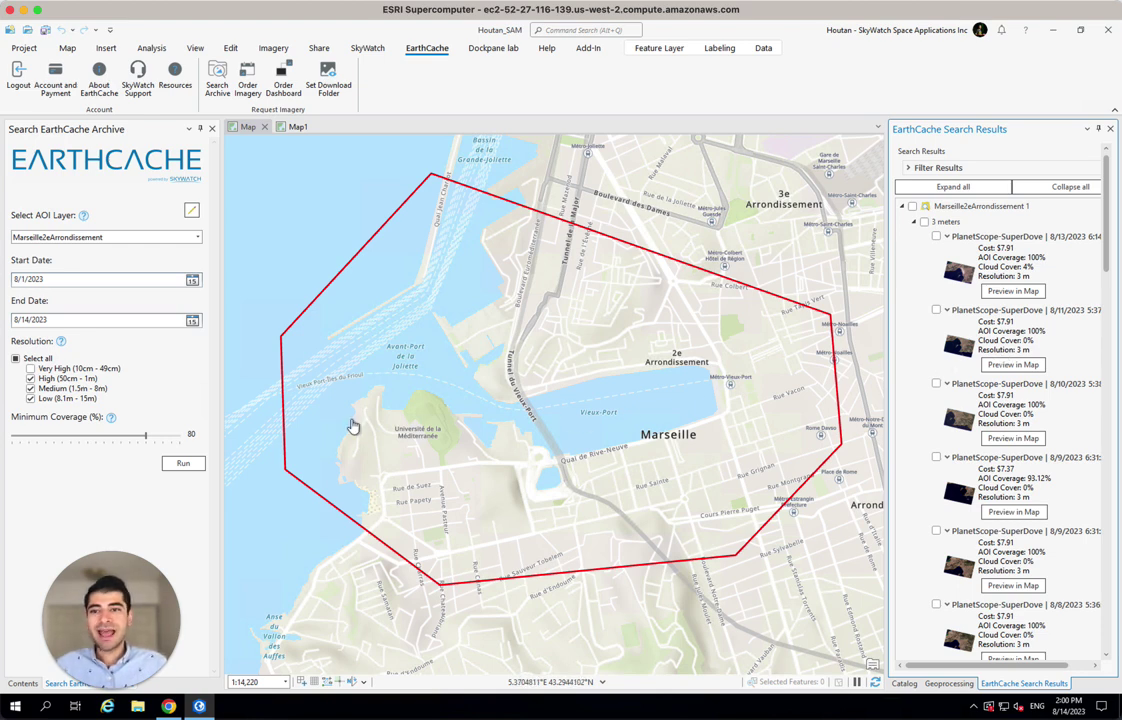
Show the Marseille2eArrondissementClipped imagery and set up Detect Objects Using Deep Learning with MarseilleHarbor as the input raster
left_click(22, 684)
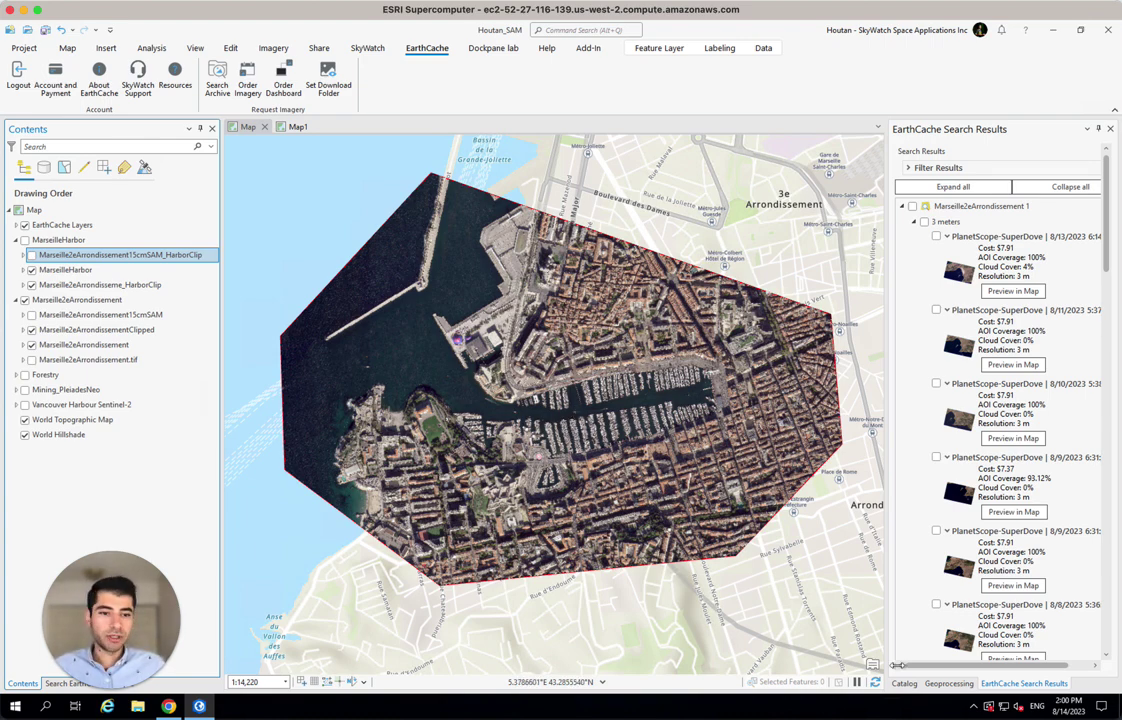
left_click(948, 683)
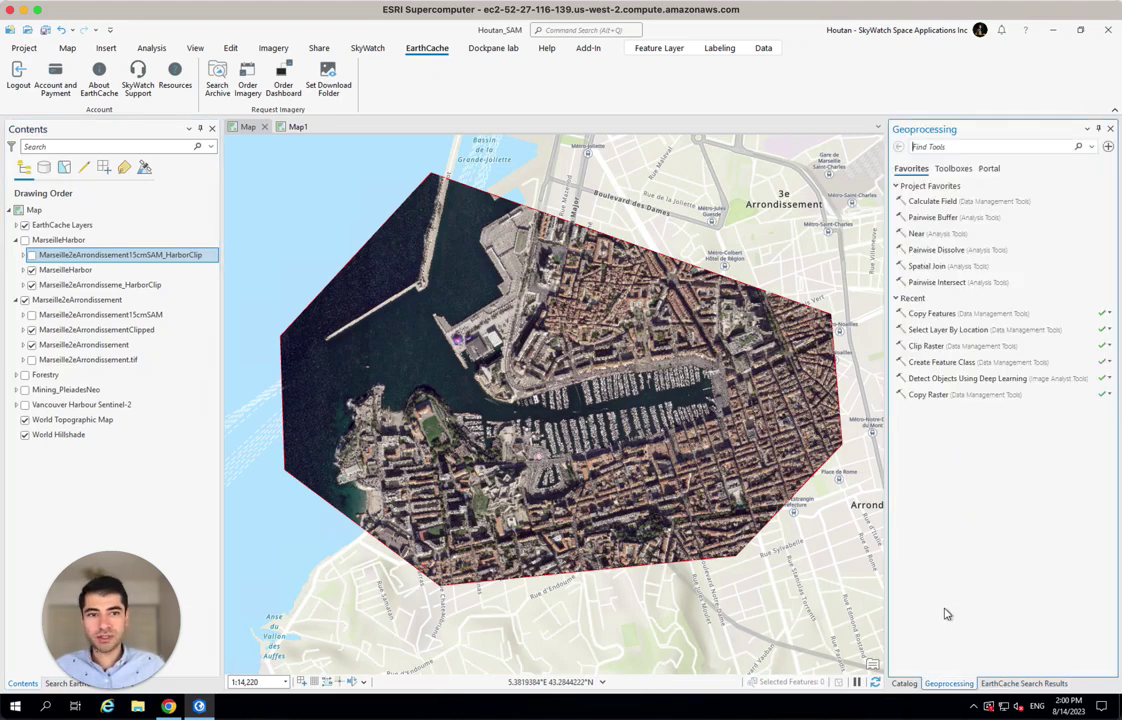
left_click(947, 380)
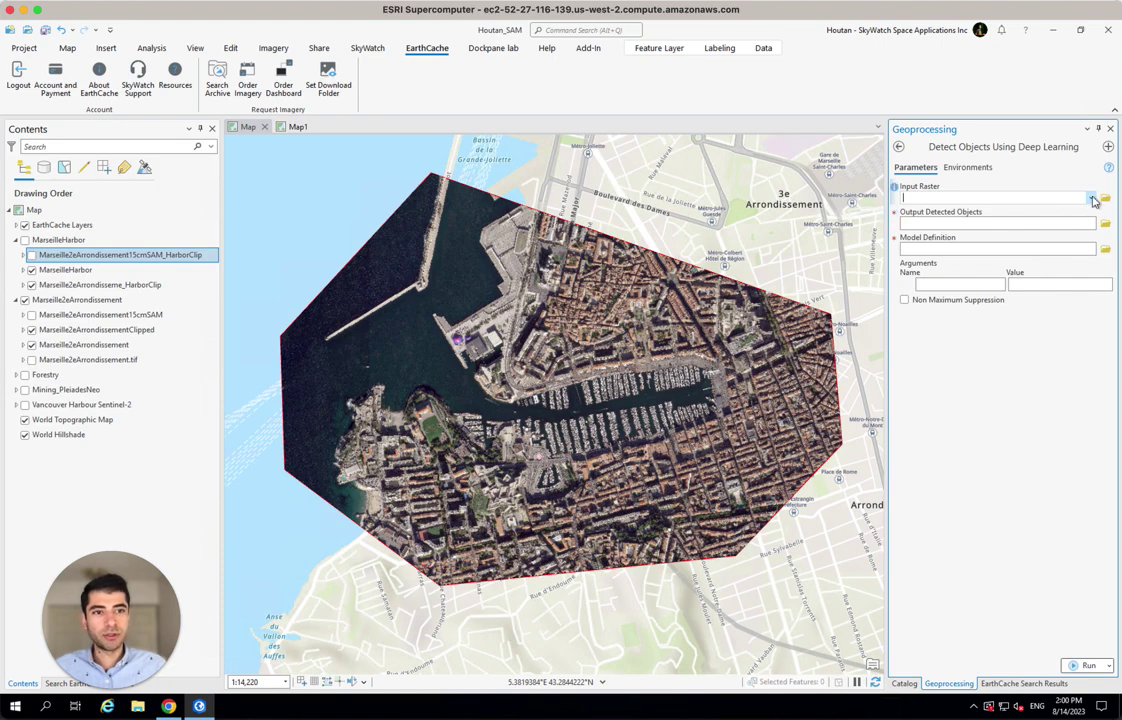
left_click(1090, 197)
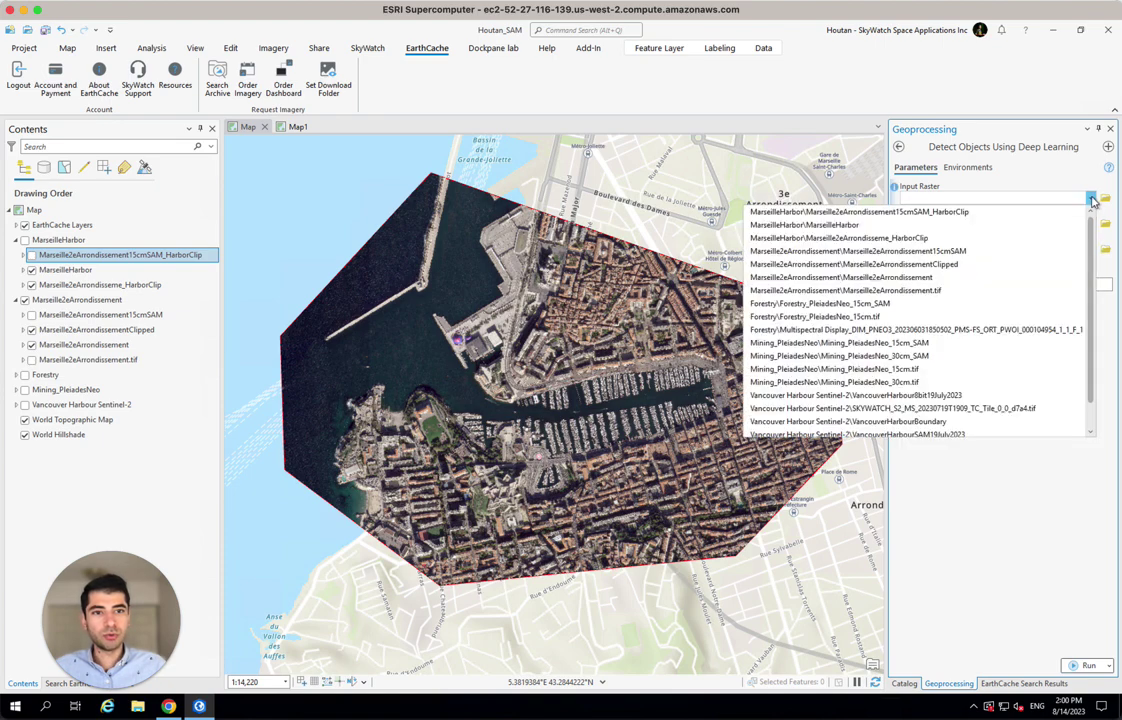
left_click(1042, 226)
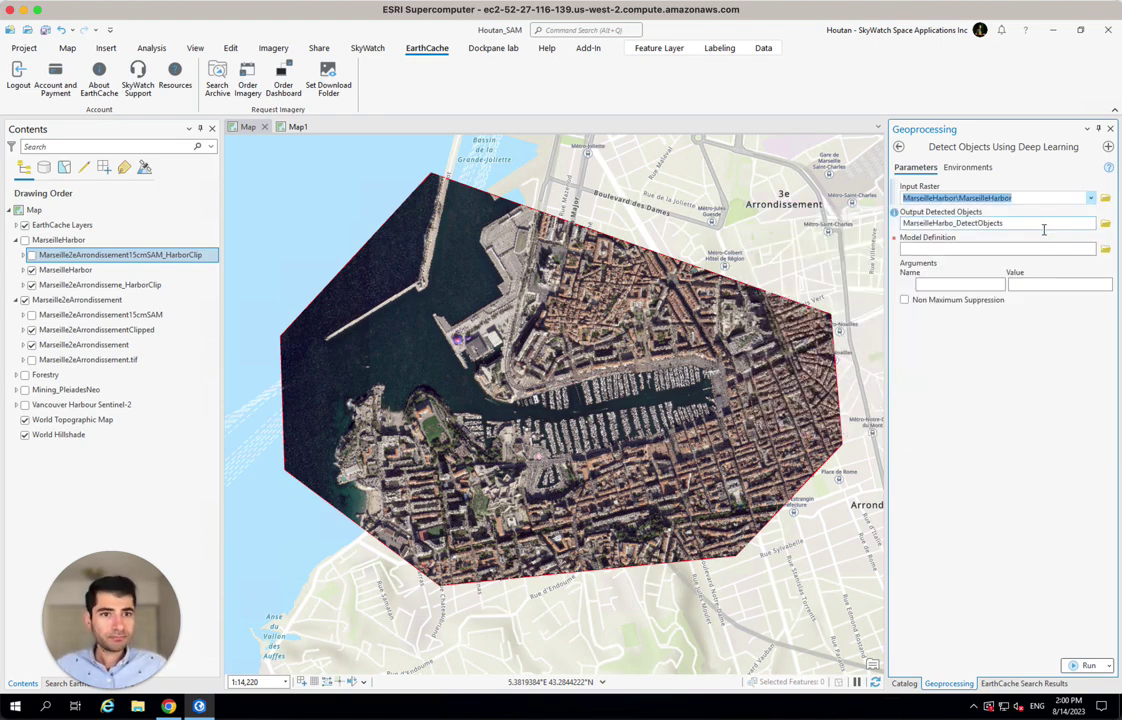
Search Living Atlas for "segment anything" and use Segment Anything Model (SAM) as the detection tool's model definition
left_click(1106, 252)
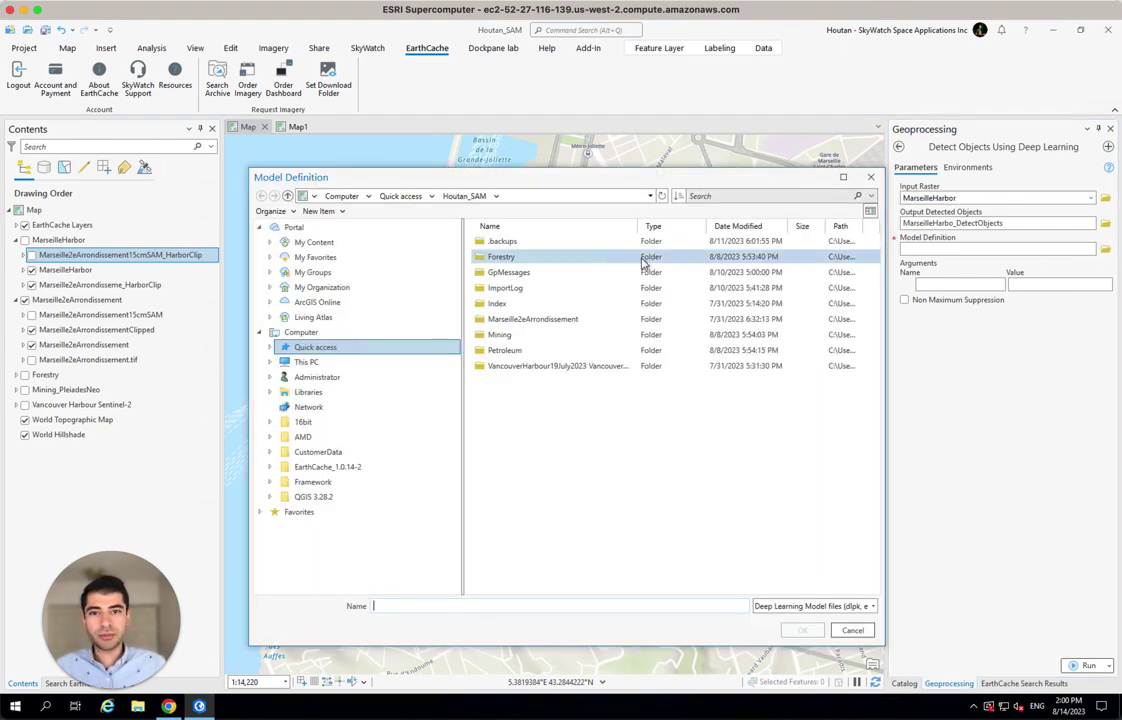
left_click(306, 317)
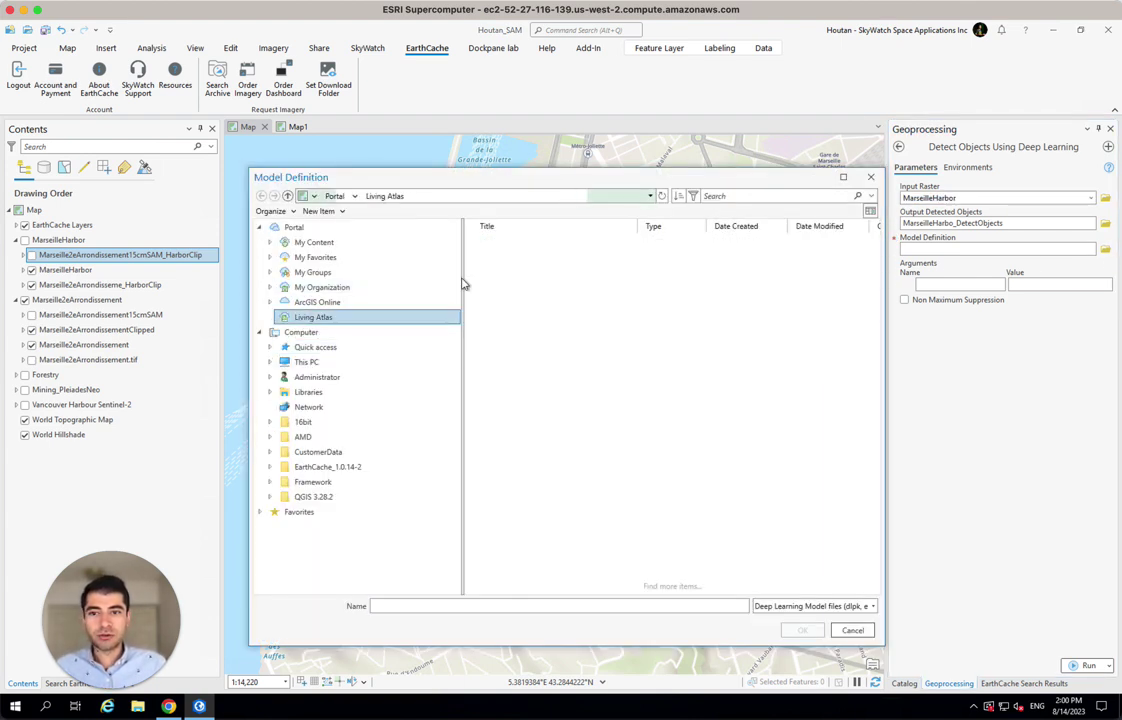
left_click(762, 196)
type("segment an")
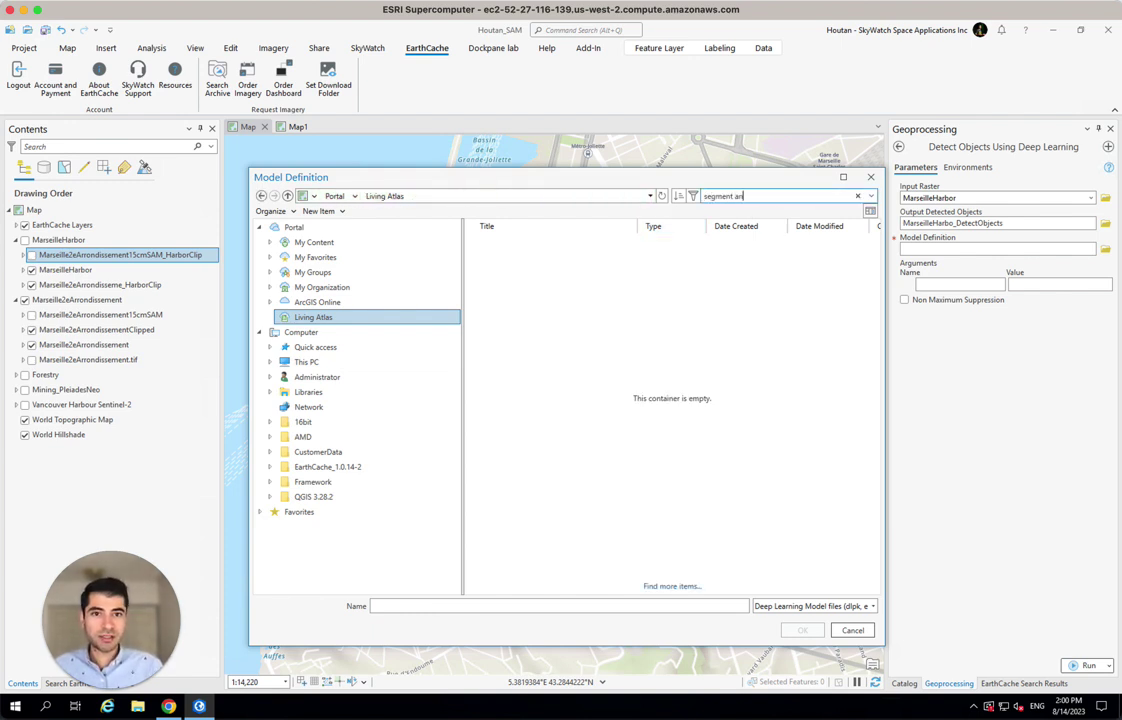
type("ything")
key("Return")
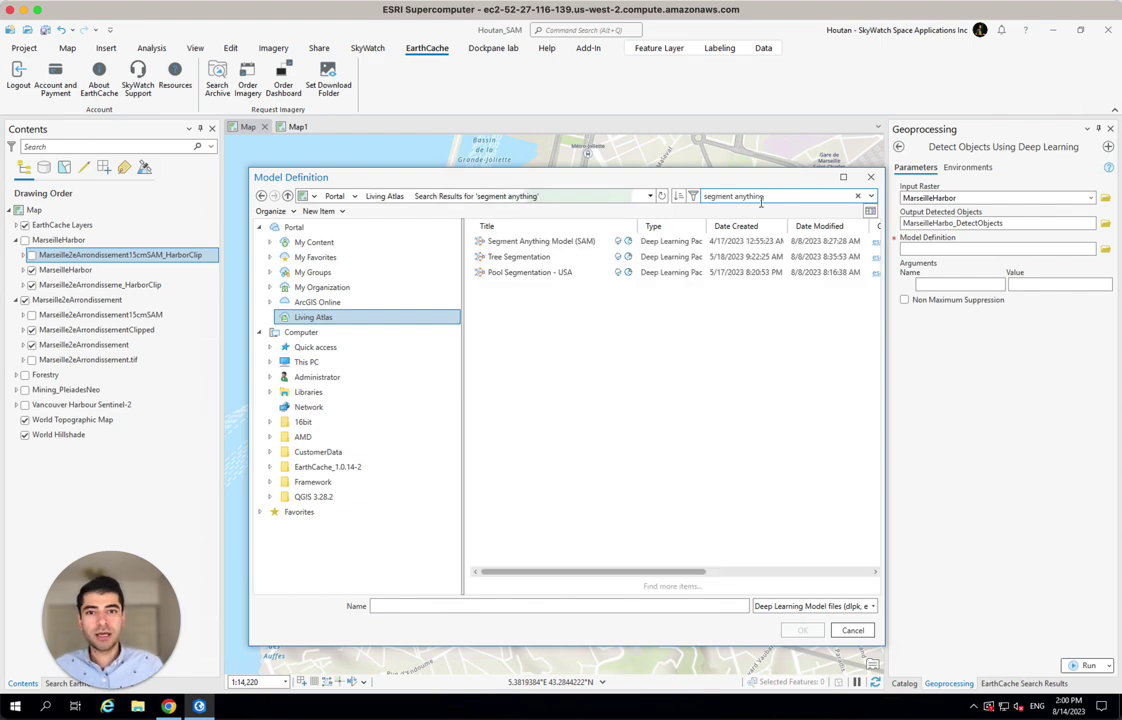
left_click(530, 243)
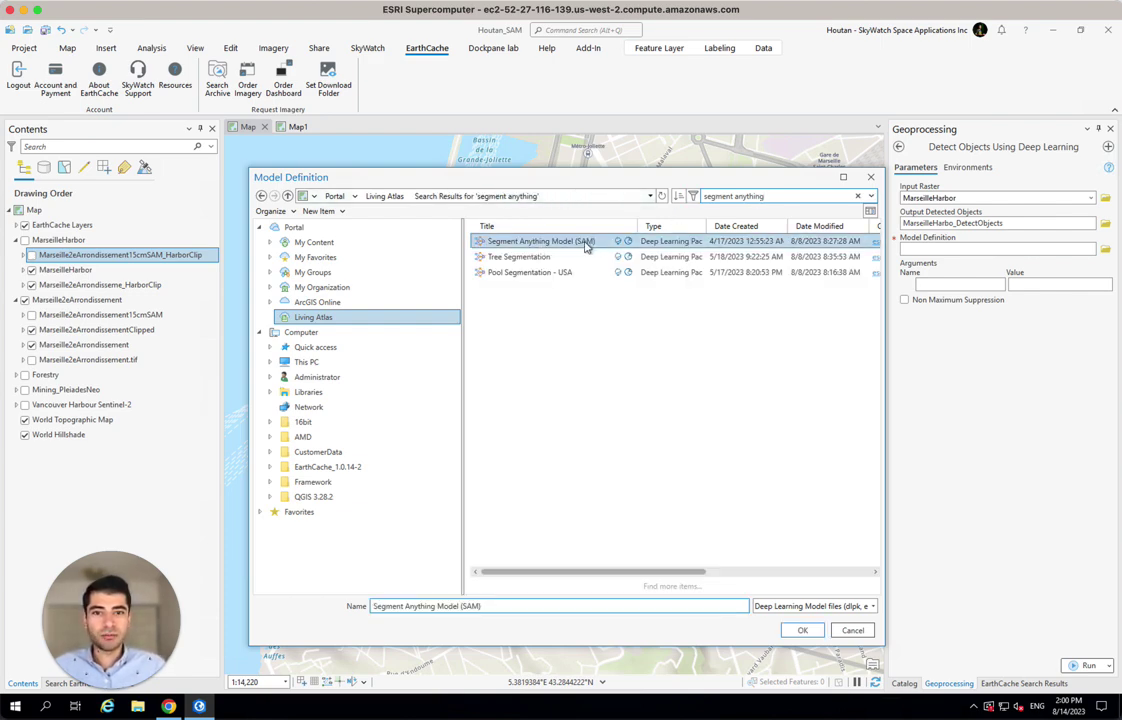
left_click(799, 633)
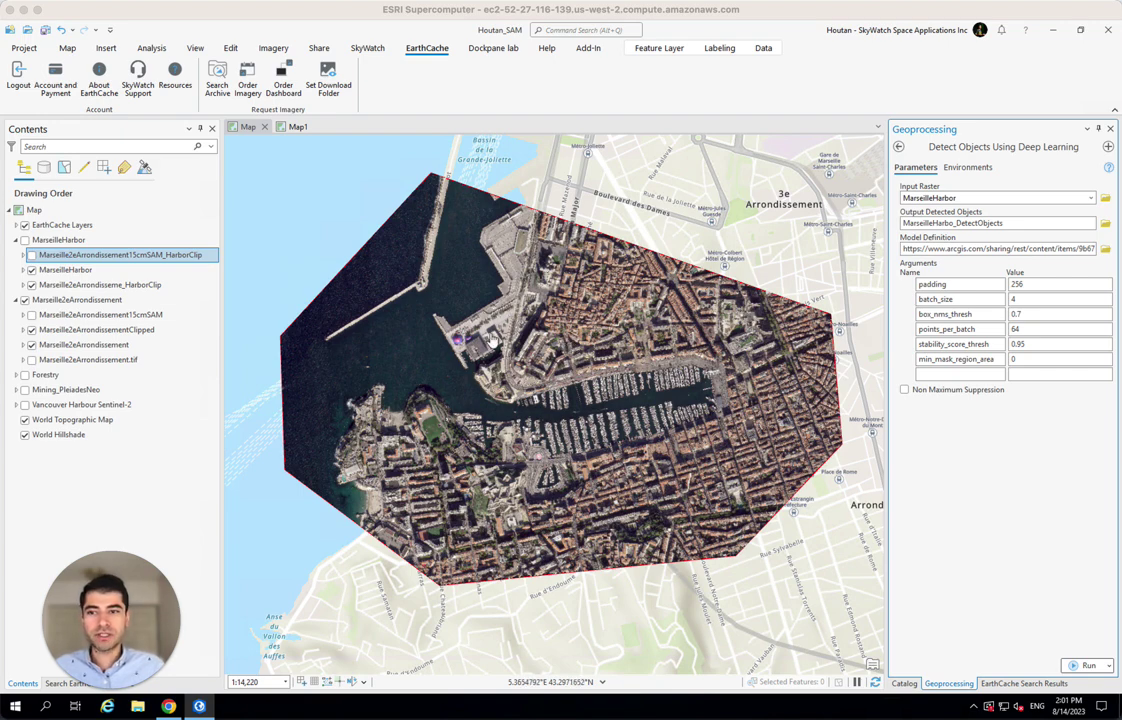
Turn on the Marseille2eArrondissement15cmSAM layer and inspect the attributes of two detected segments around the harbor
left_click(31, 315)
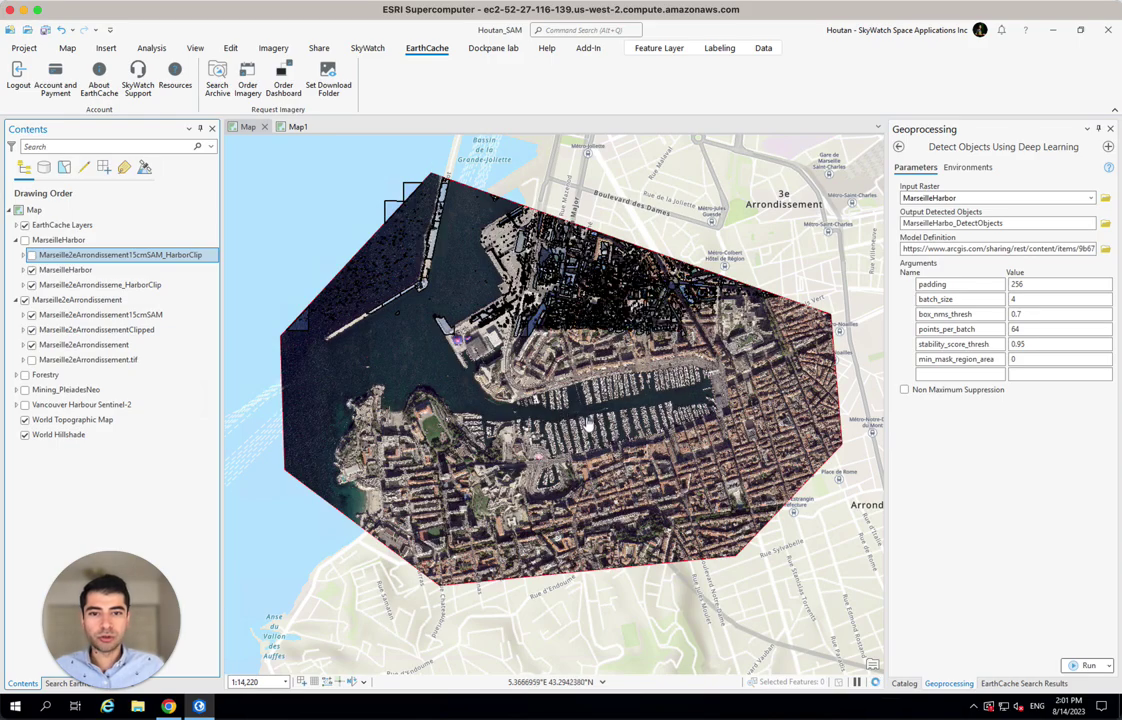
scroll(528, 390, "up", 2)
scroll(528, 390, "up", 3)
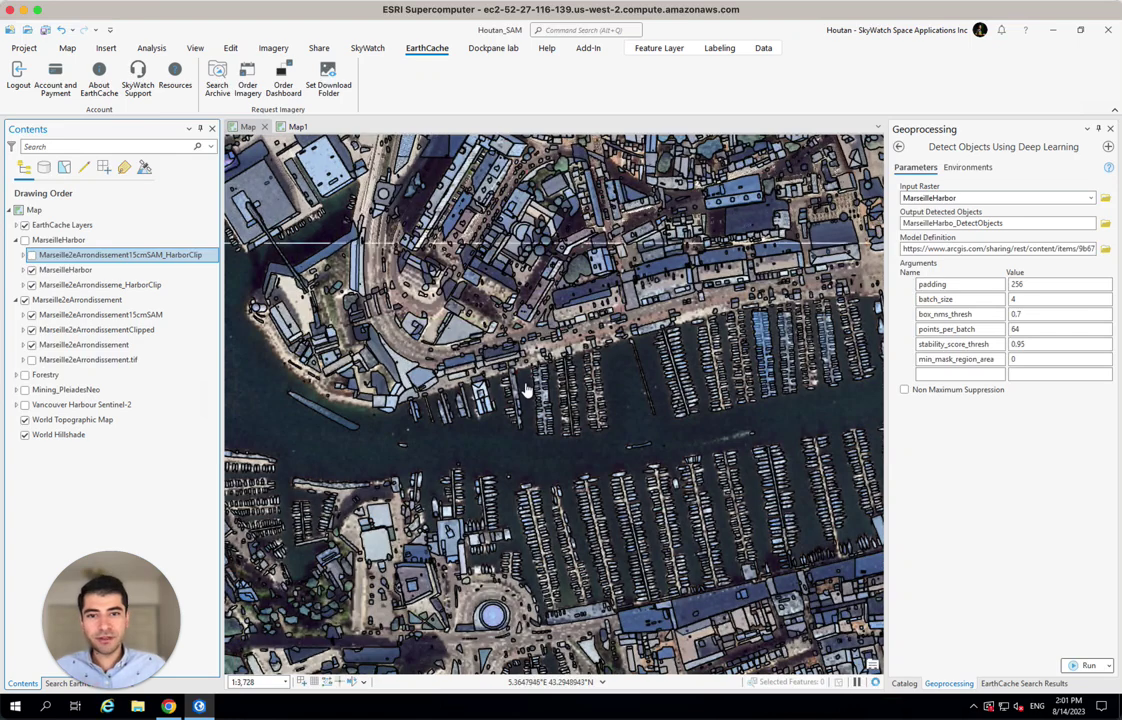
scroll(638, 394, "up", 2)
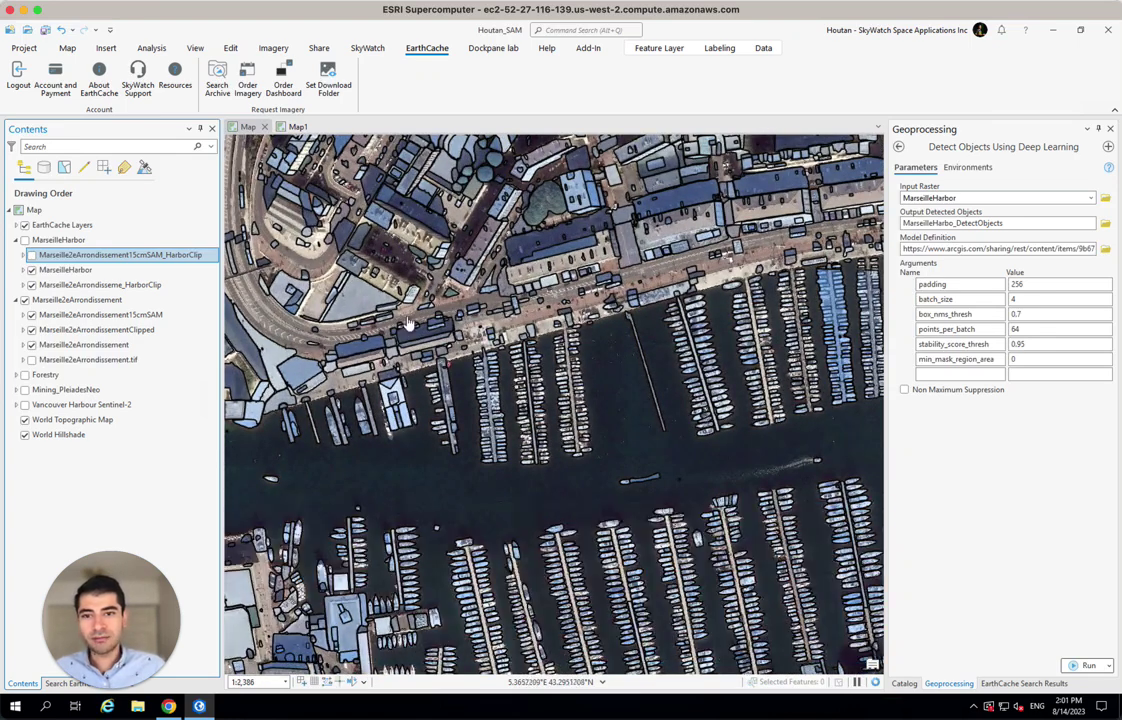
left_click_drag(373, 268, 363, 343)
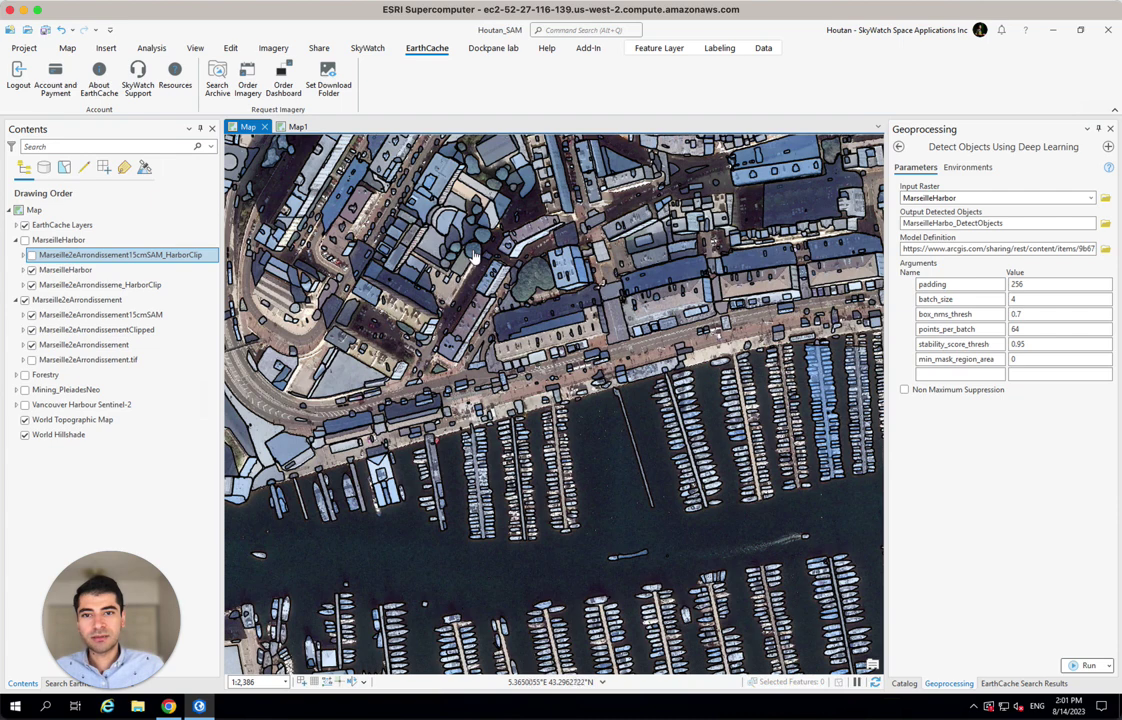
left_click_drag(515, 429, 513, 401)
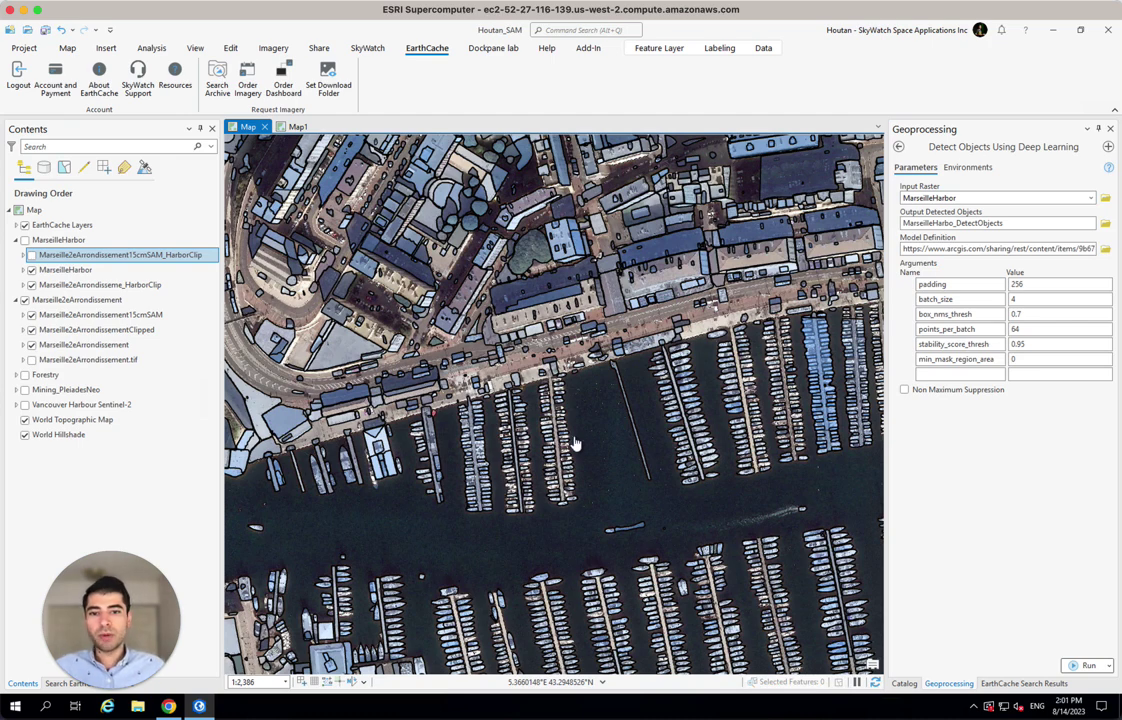
left_click(589, 443)
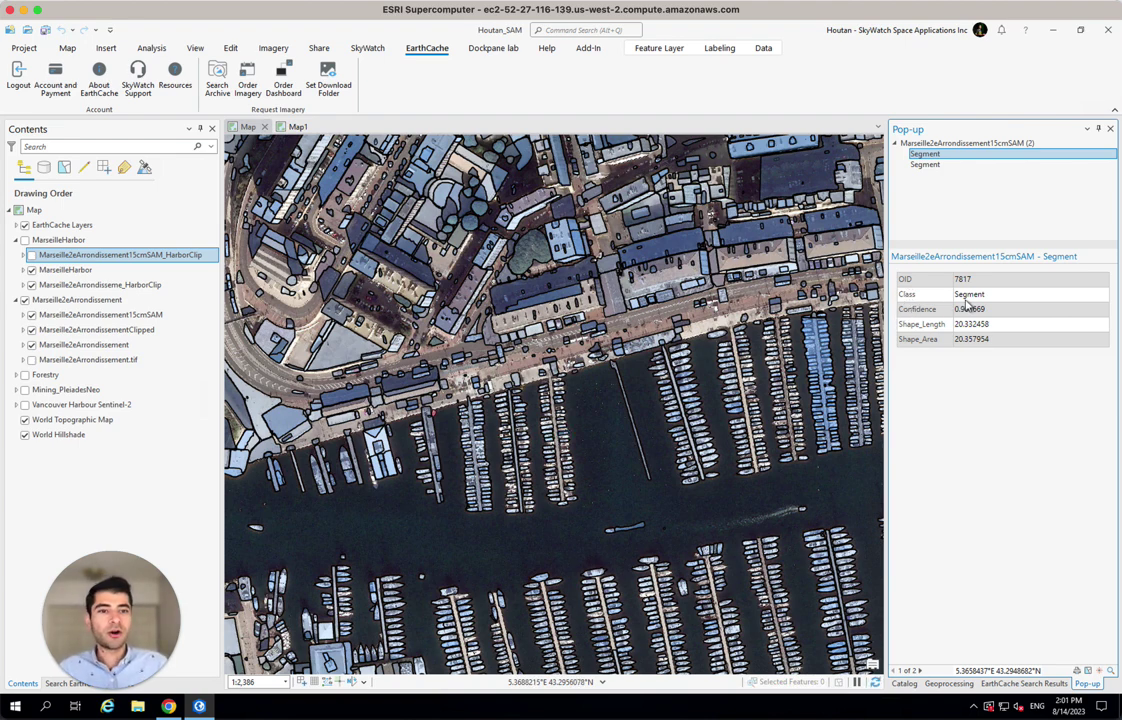
left_click(446, 366)
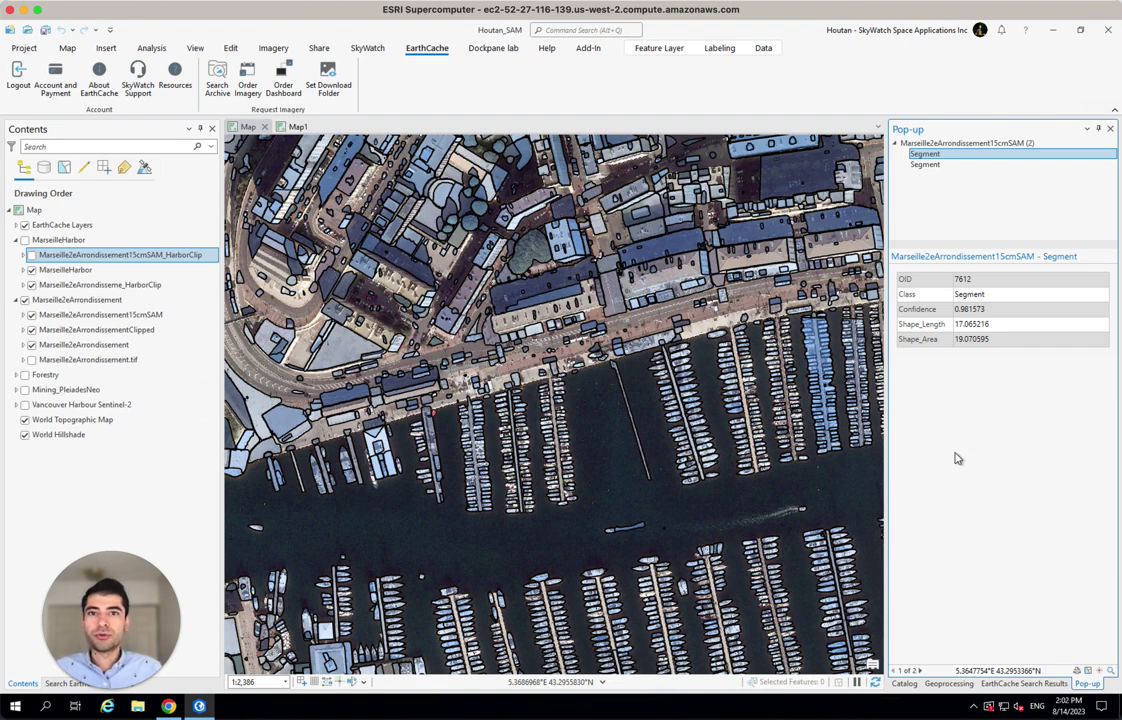
Show the MarseilleHarbor group with its Marseille2eArrondissement15cmSAM_HarborClip layer and hide the Marseille2eArrondissement group
scroll(550, 383, "down", 2)
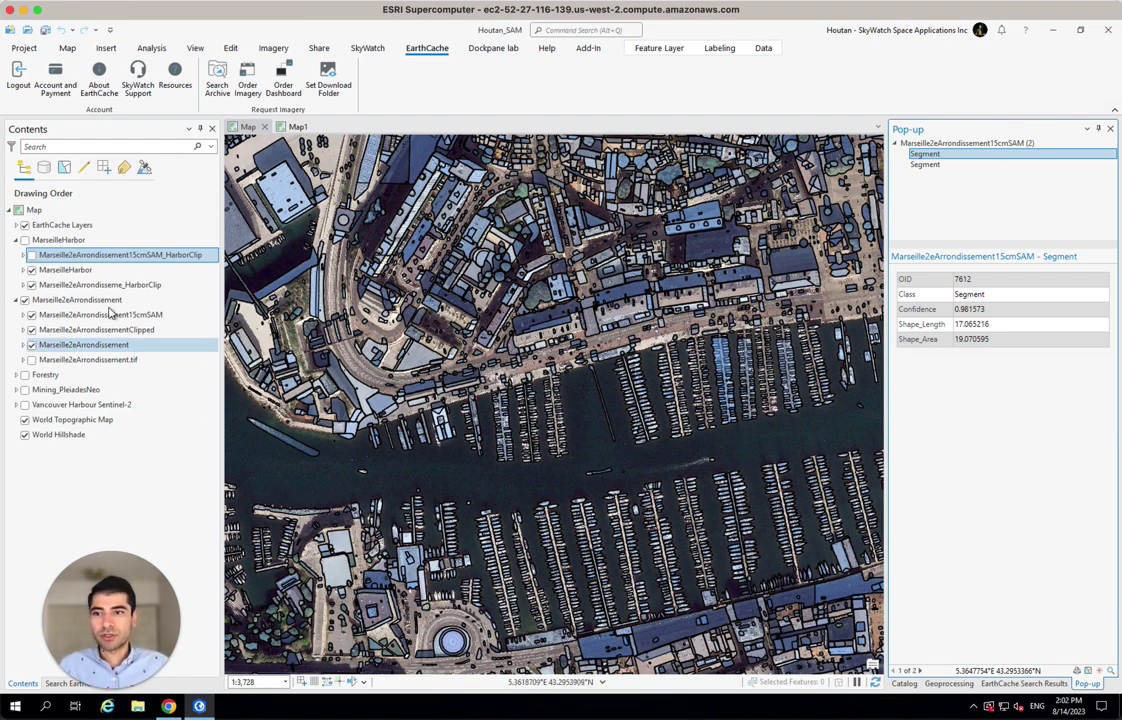
left_click(25, 240)
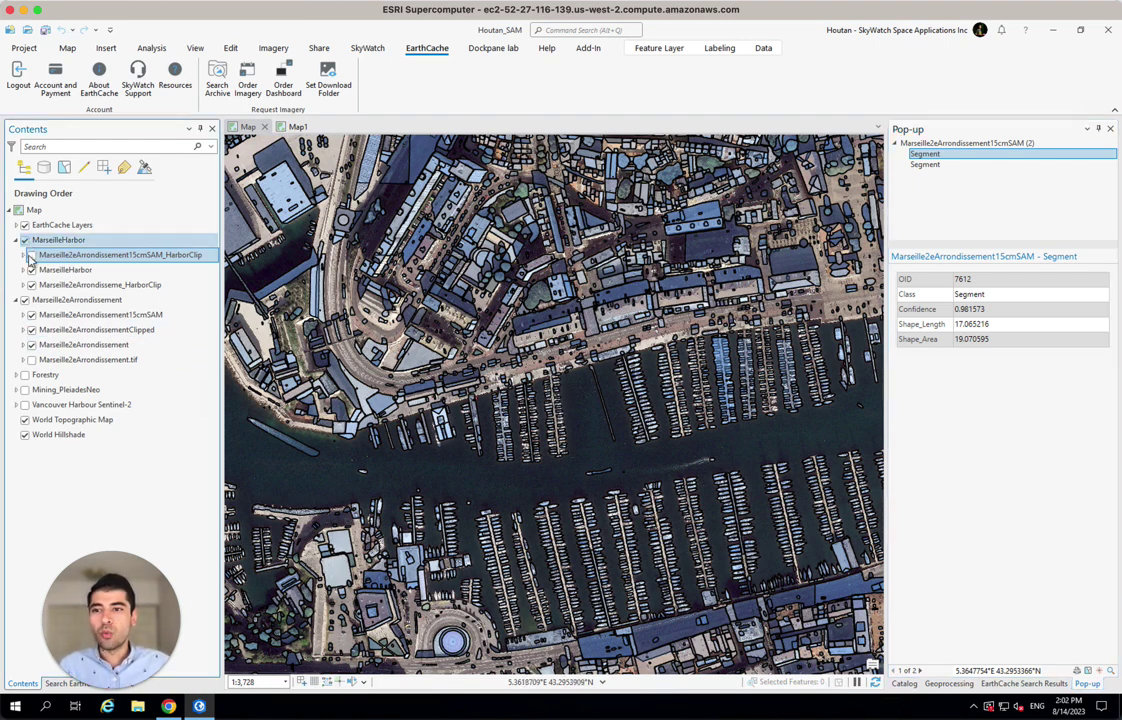
left_click(25, 300)
left_click_drag(588, 473, 430, 383)
scroll(553, 358, "up", 2)
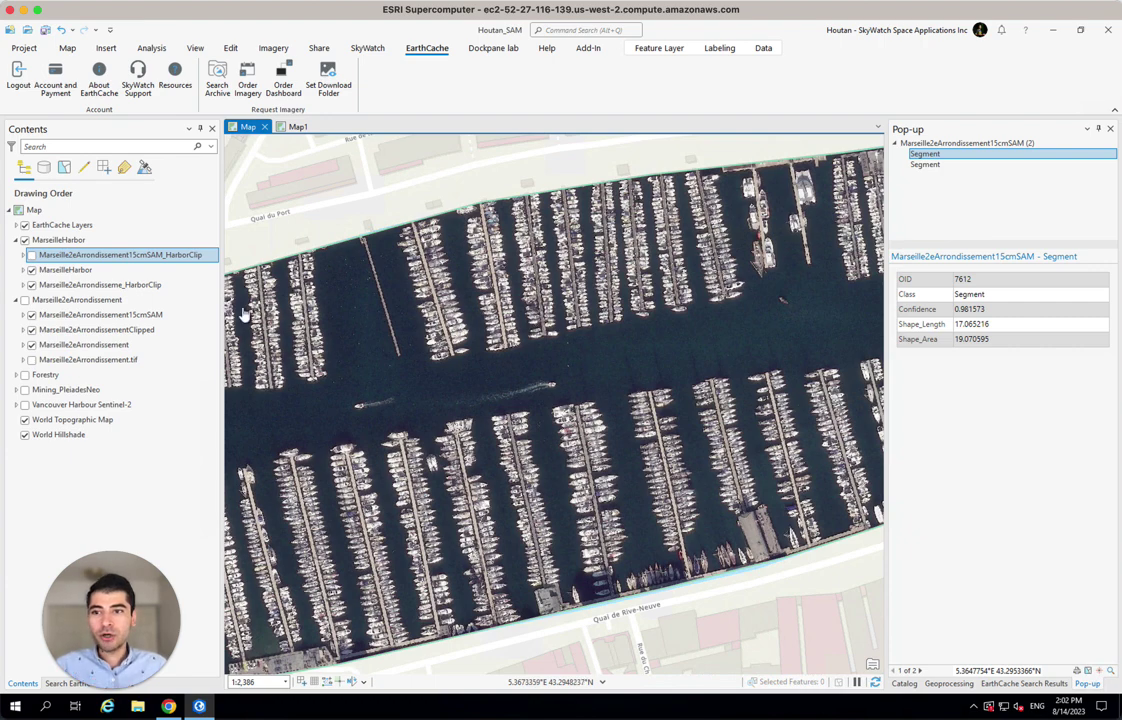
left_click(32, 256)
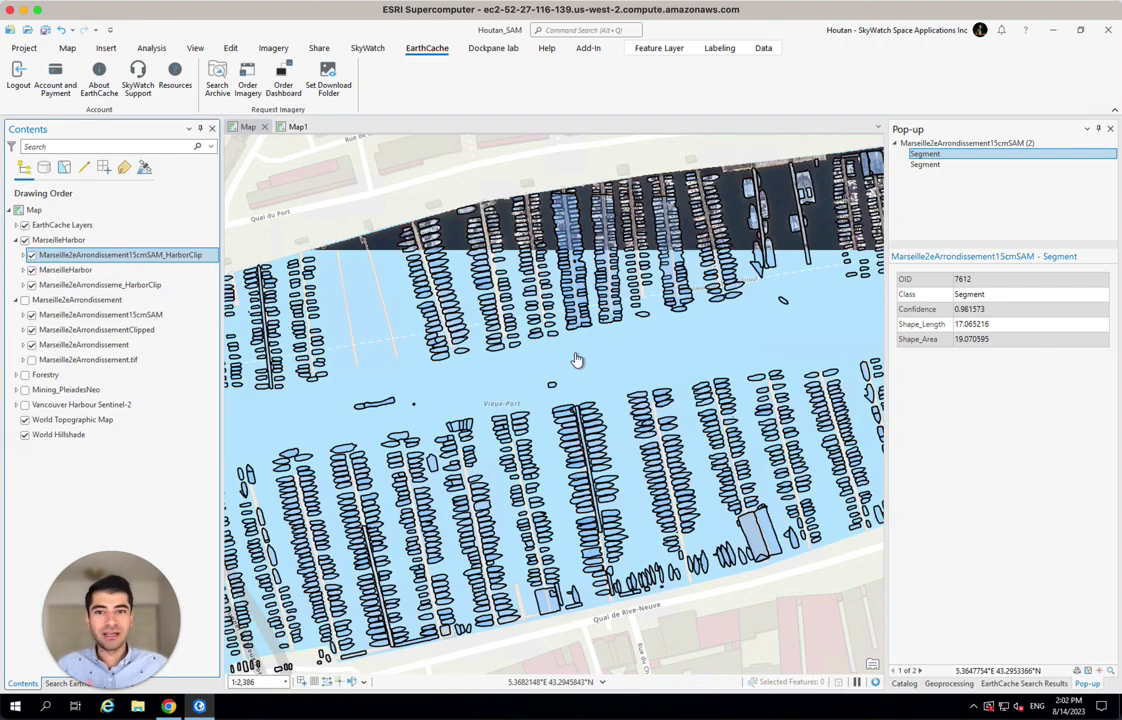
Inspect one boat segment's attributes in the harbor and open the attribute table of Marseille2eArrondissement15cmSAM_HarborClip
scroll(528, 420, "up", 2)
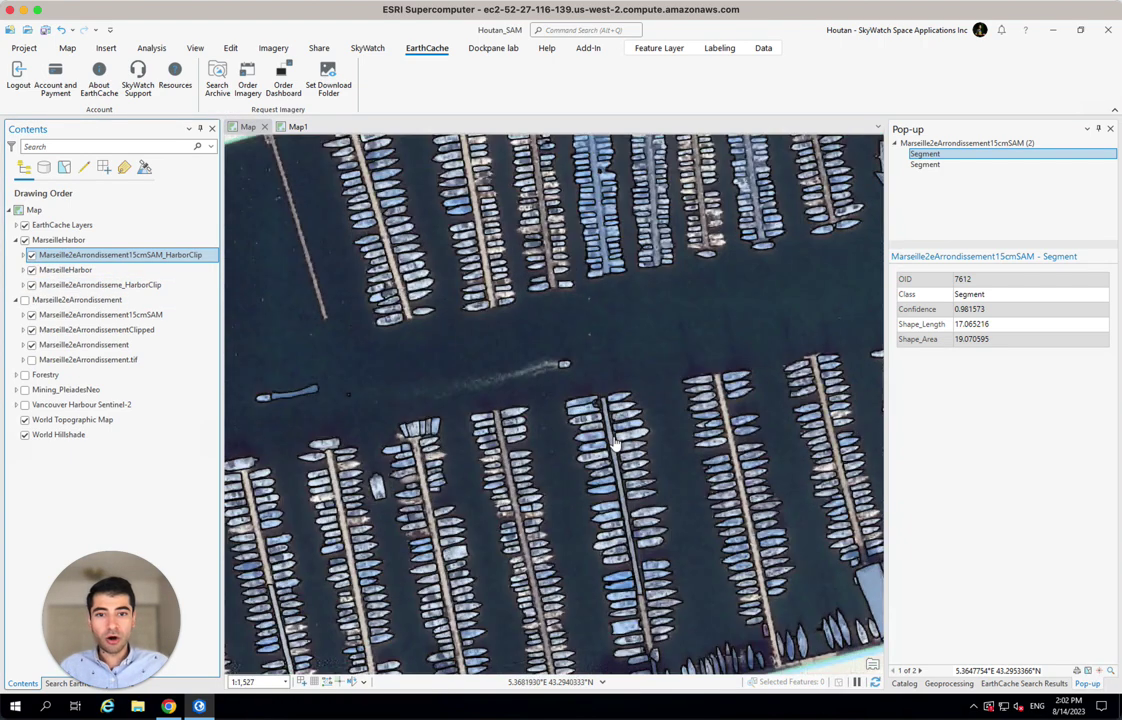
left_click(622, 411)
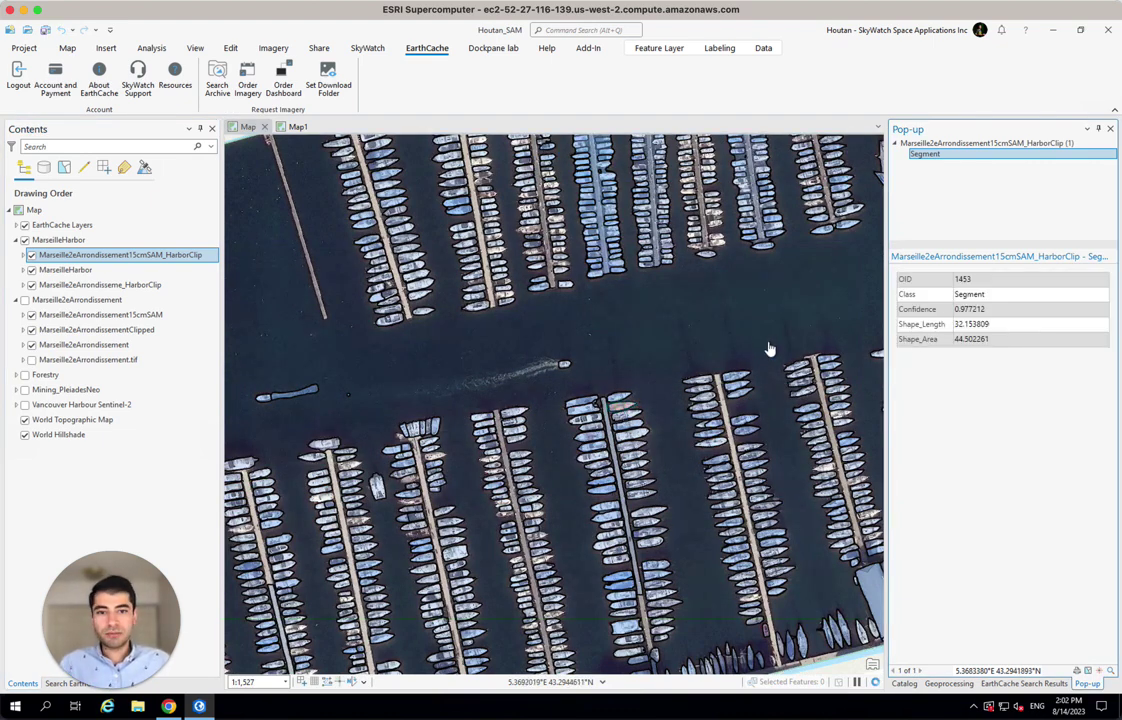
right_click(183, 257)
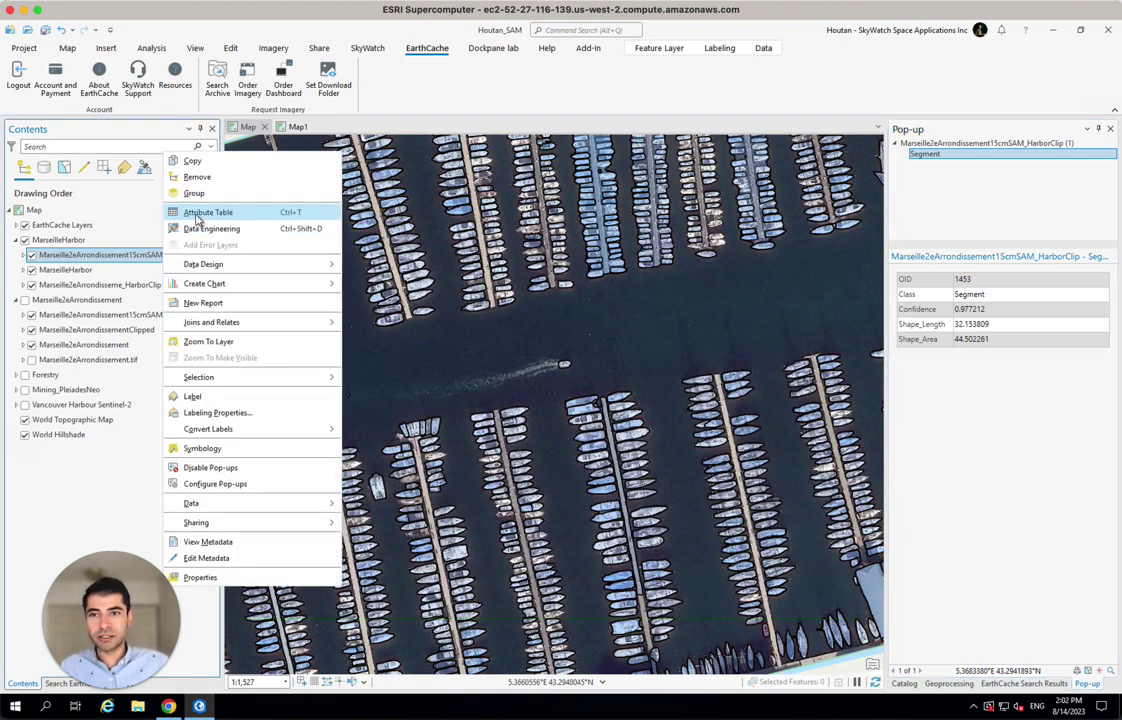
left_click(190, 211)
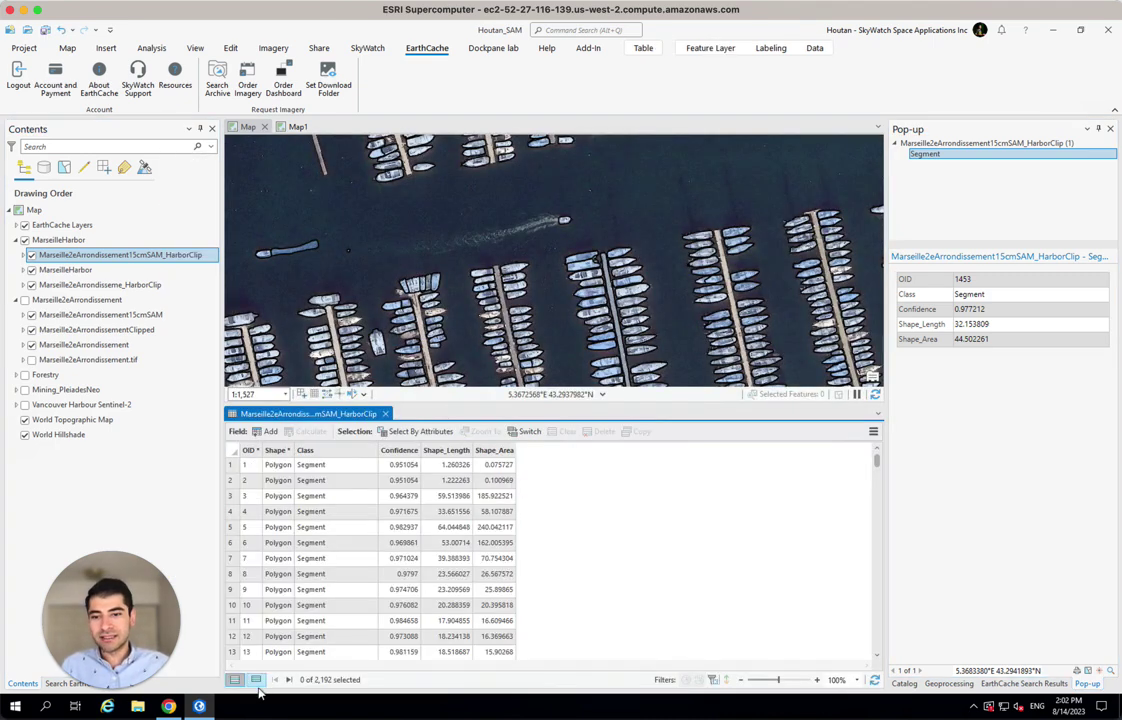